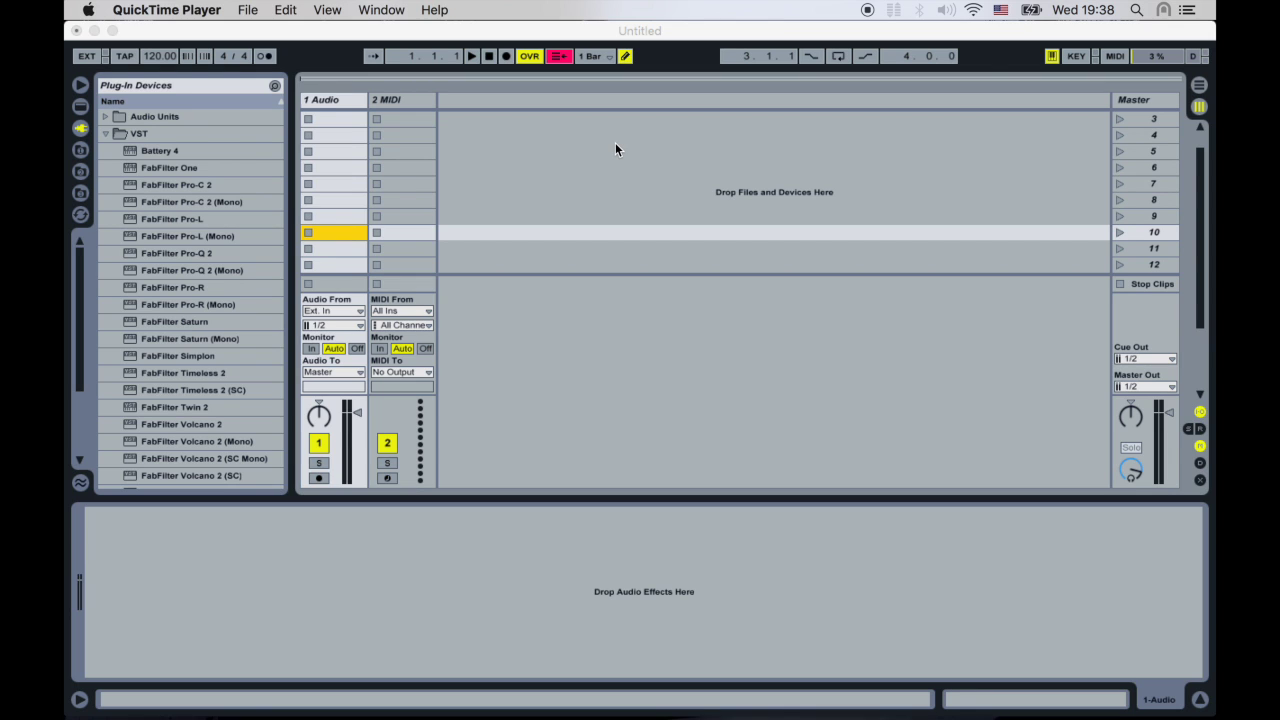
Step: Set the Audio track's input to channels 3/4, arm it for recording, and select the MIDI track
left_click(333, 103)
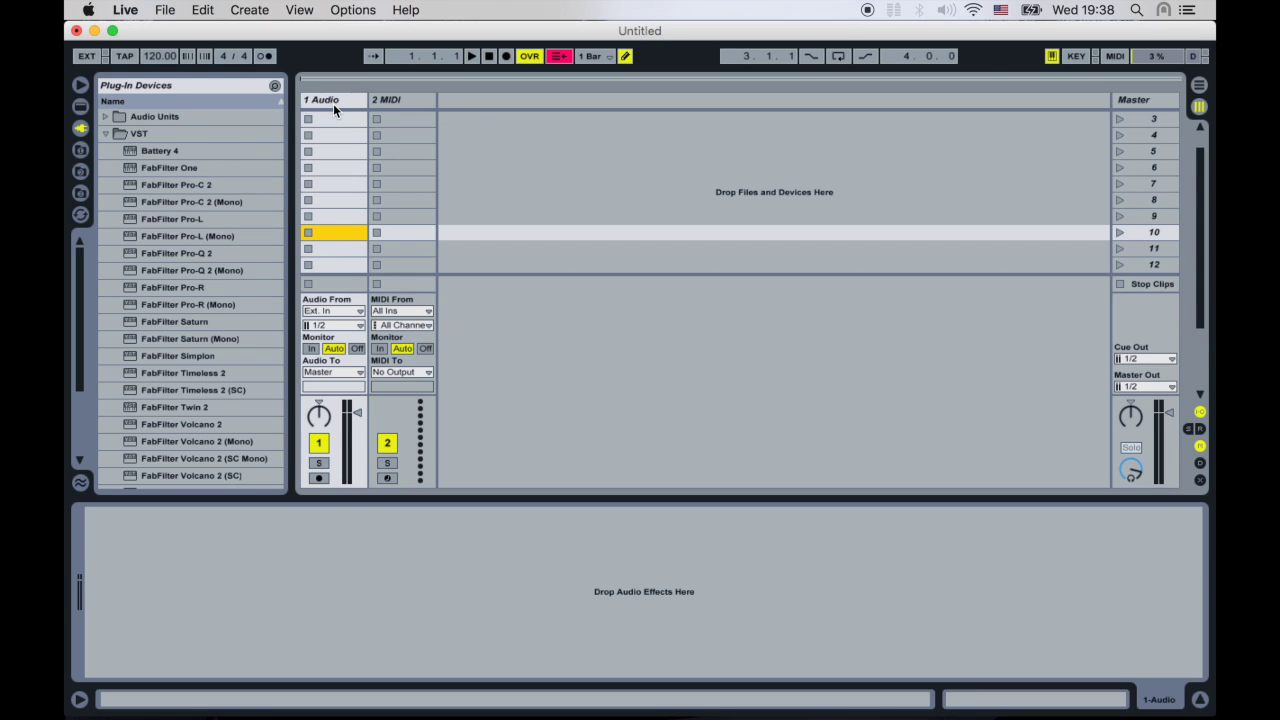
left_click(334, 325)
left_click(333, 354)
left_click(320, 479)
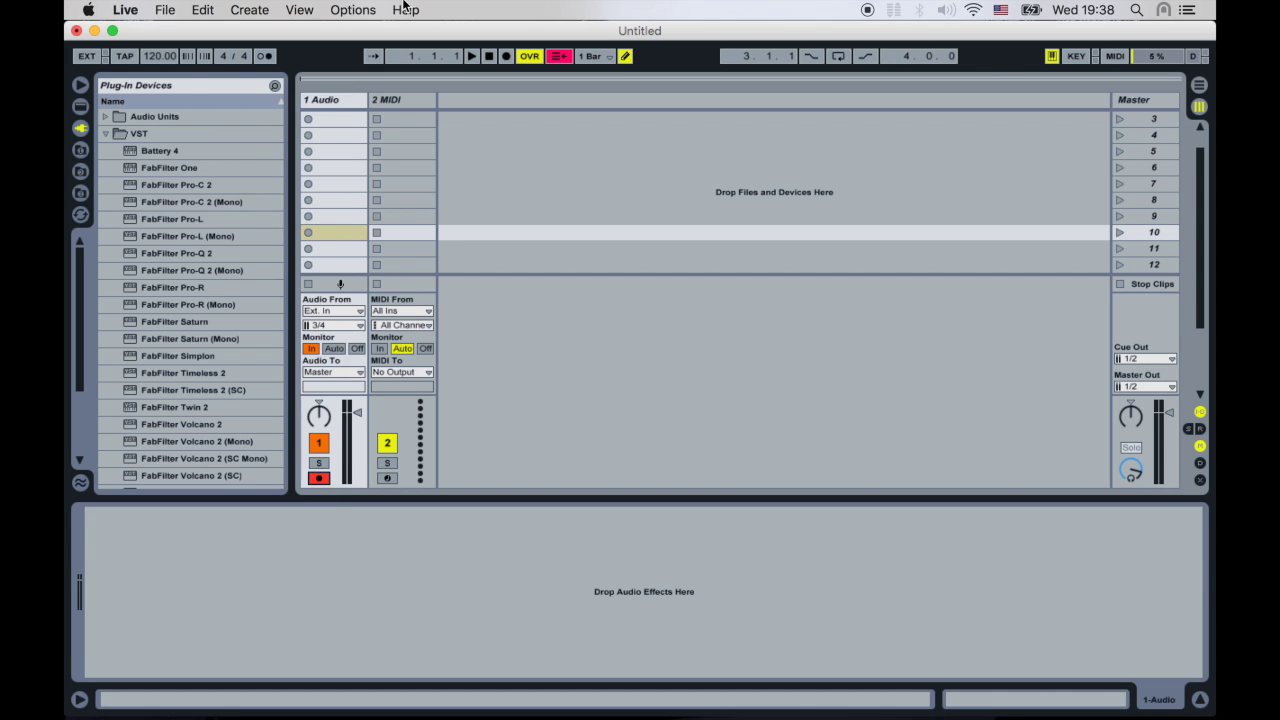
left_click(403, 99)
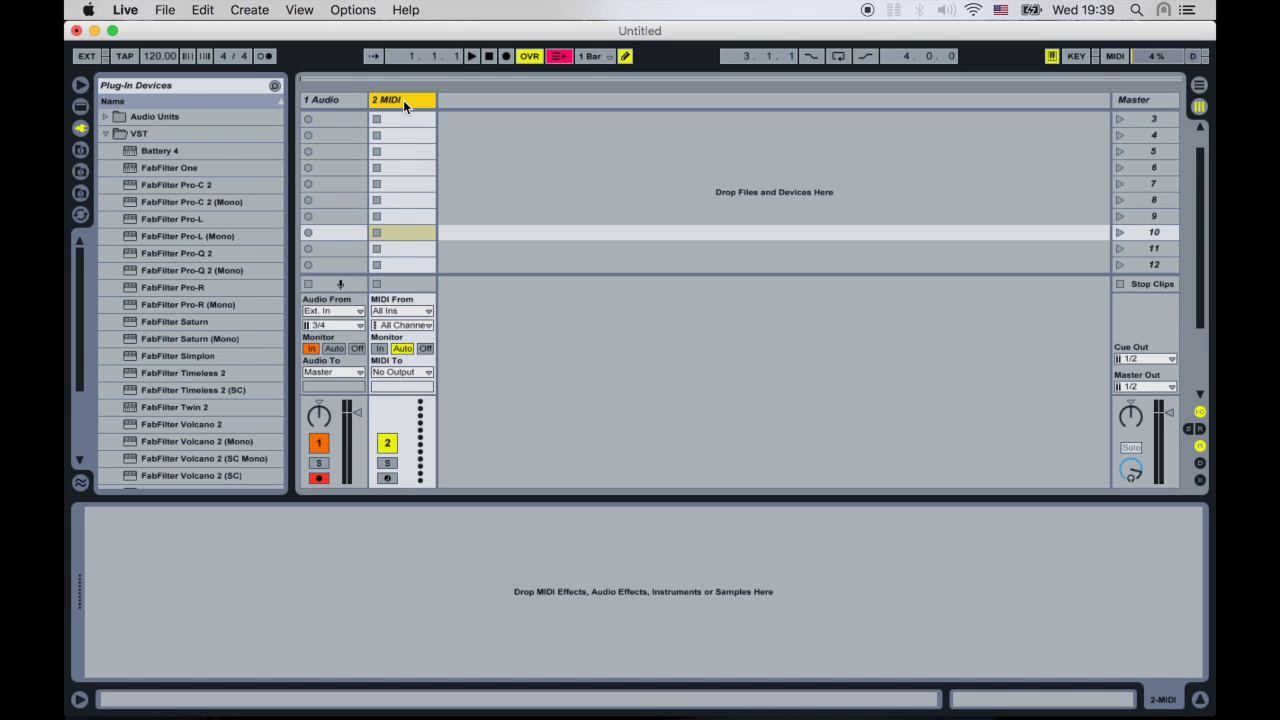
Step: Send the MIDI track's output to Komplete Audio 6 on channel 10
left_click(413, 372)
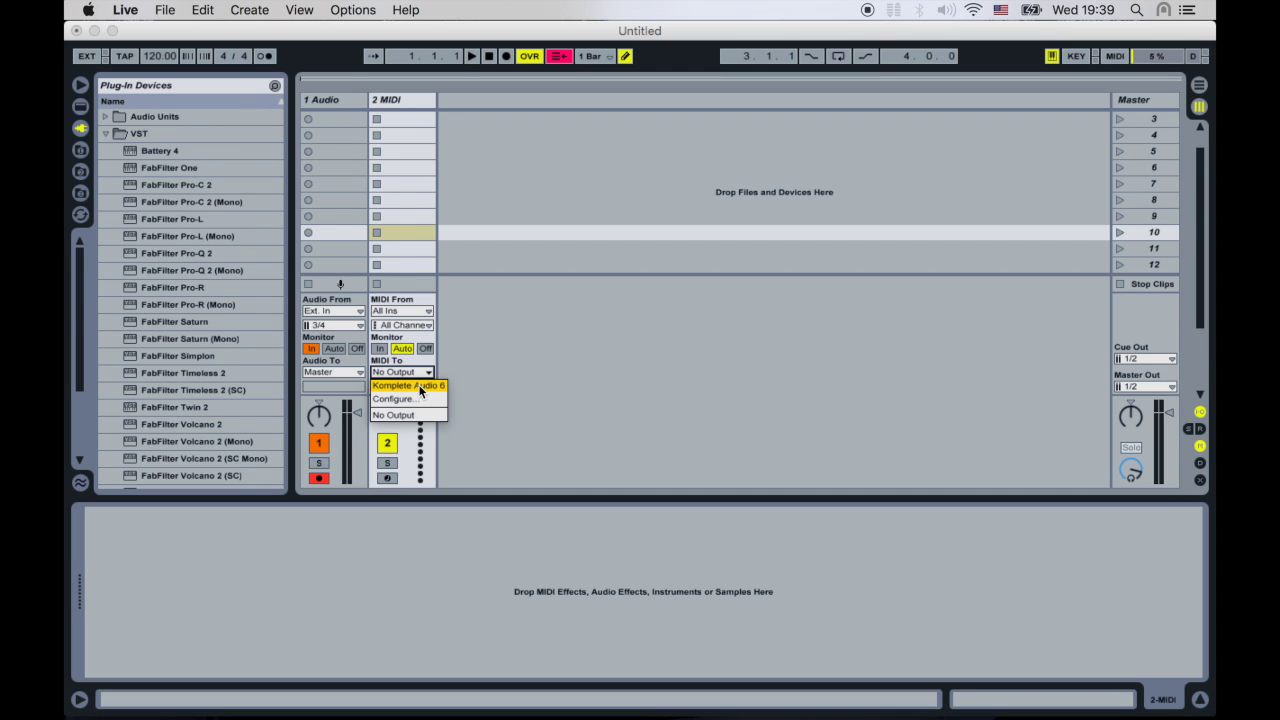
left_click(420, 387)
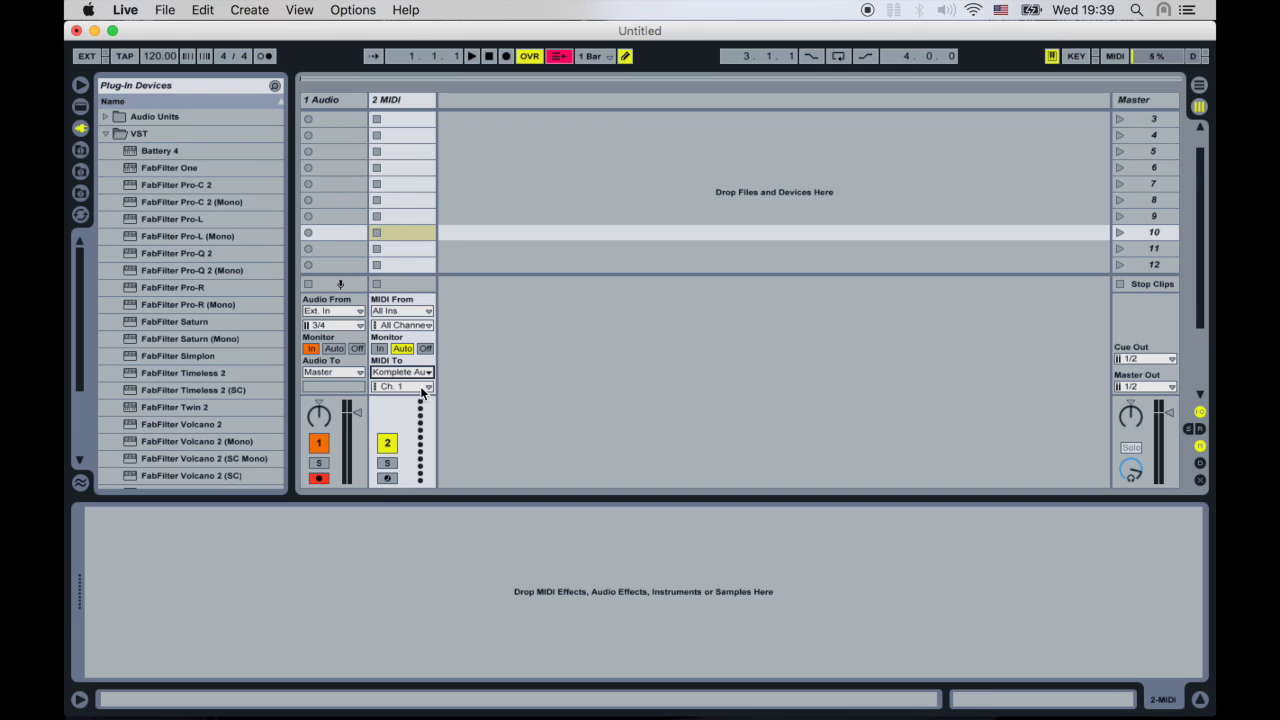
left_click(420, 386)
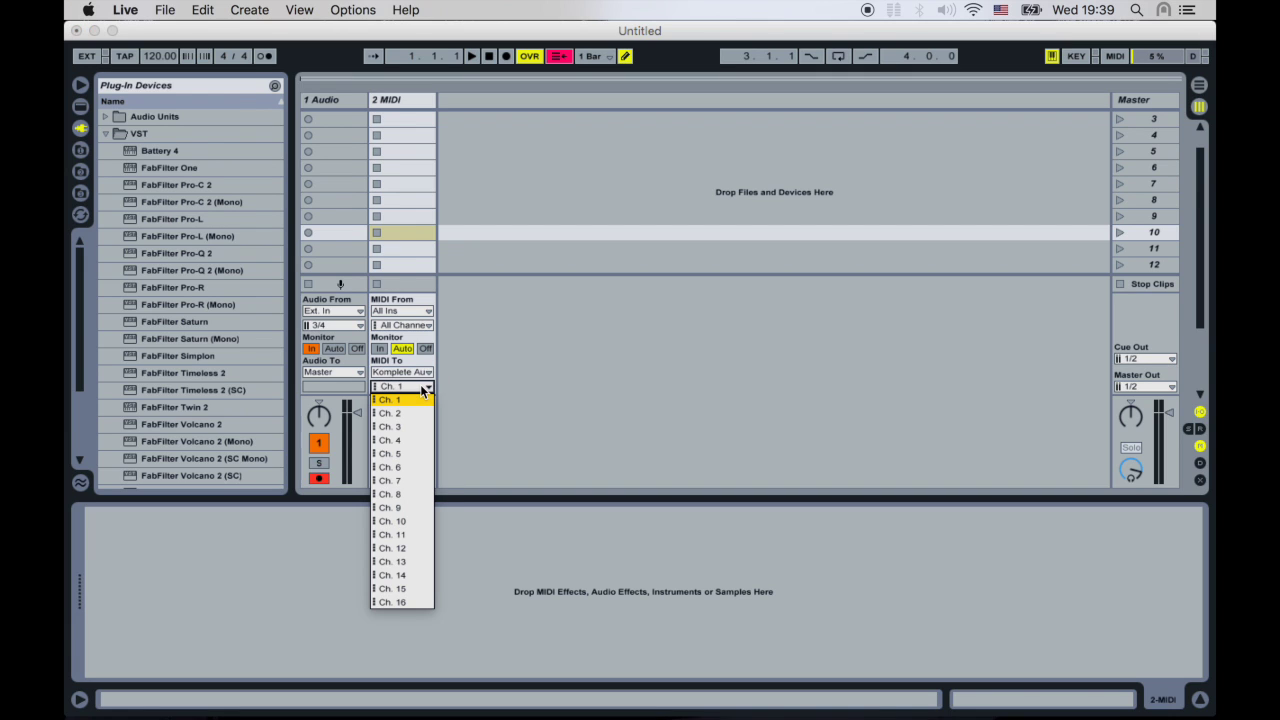
left_click(418, 522)
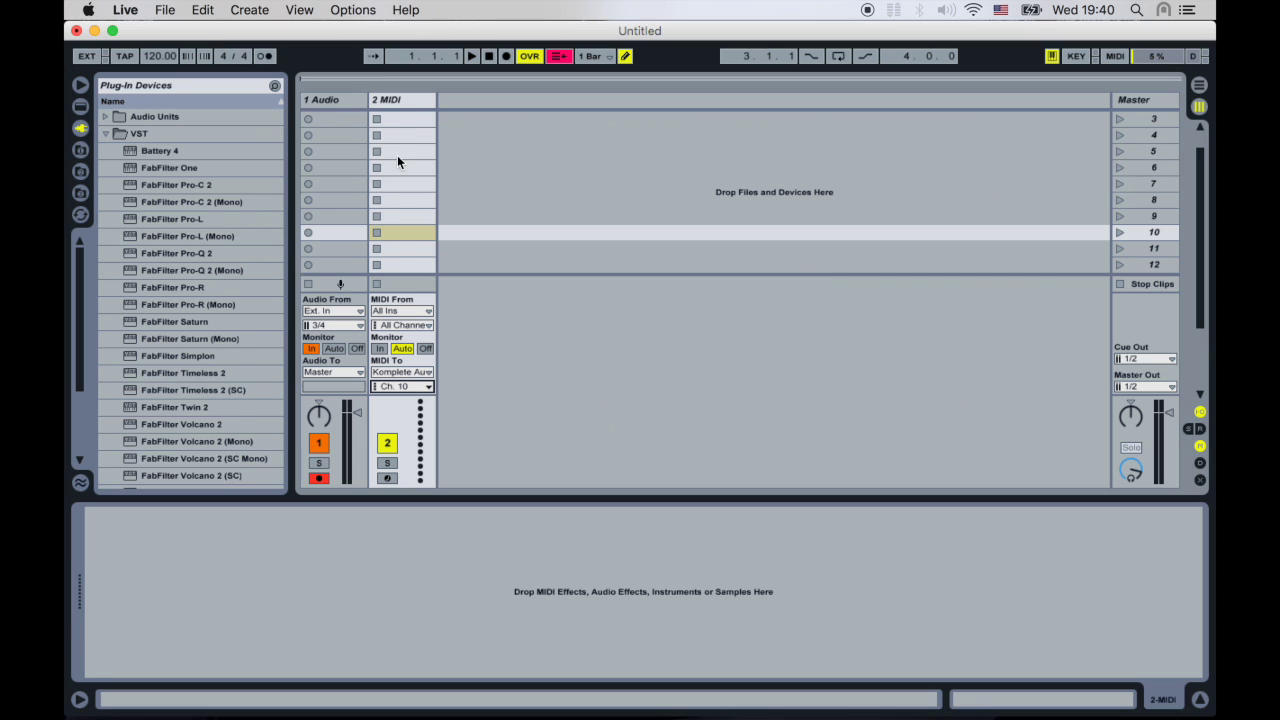
Step: Start recording in the Audio track's slot 2 and insert an empty one-bar MIDI clip in the MIDI track's slot 2
left_click(310, 137)
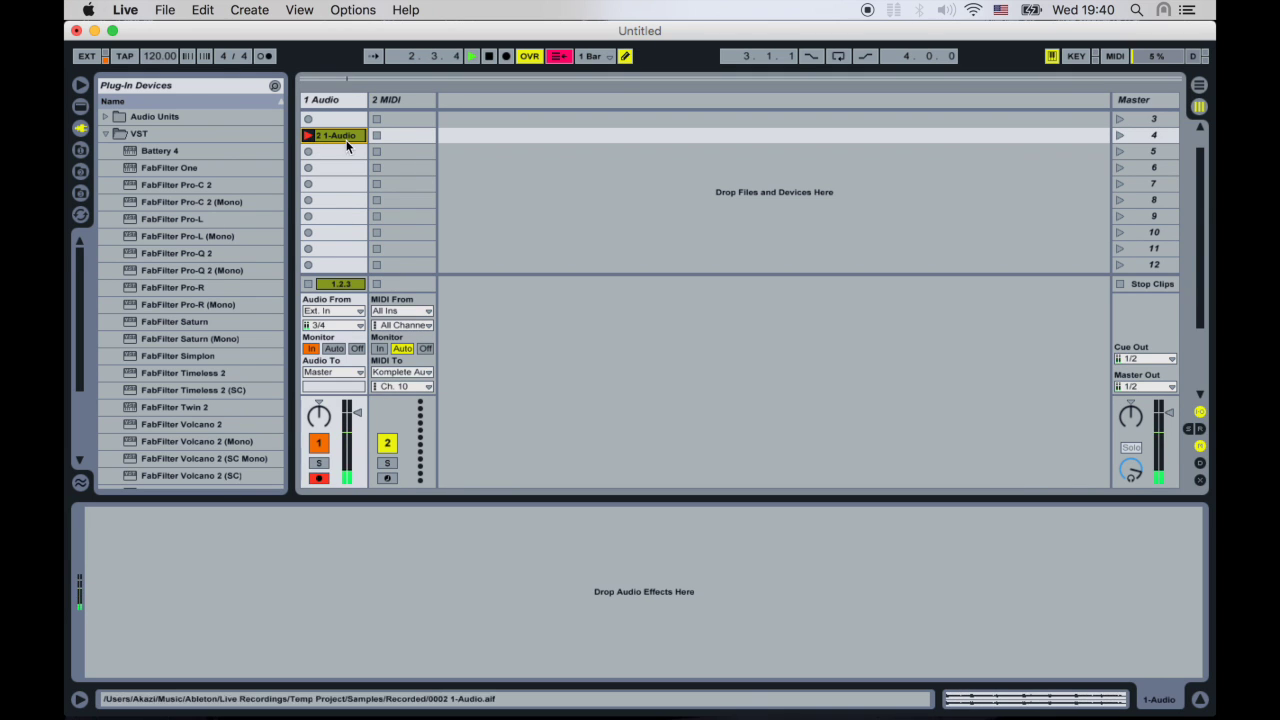
left_click(404, 135)
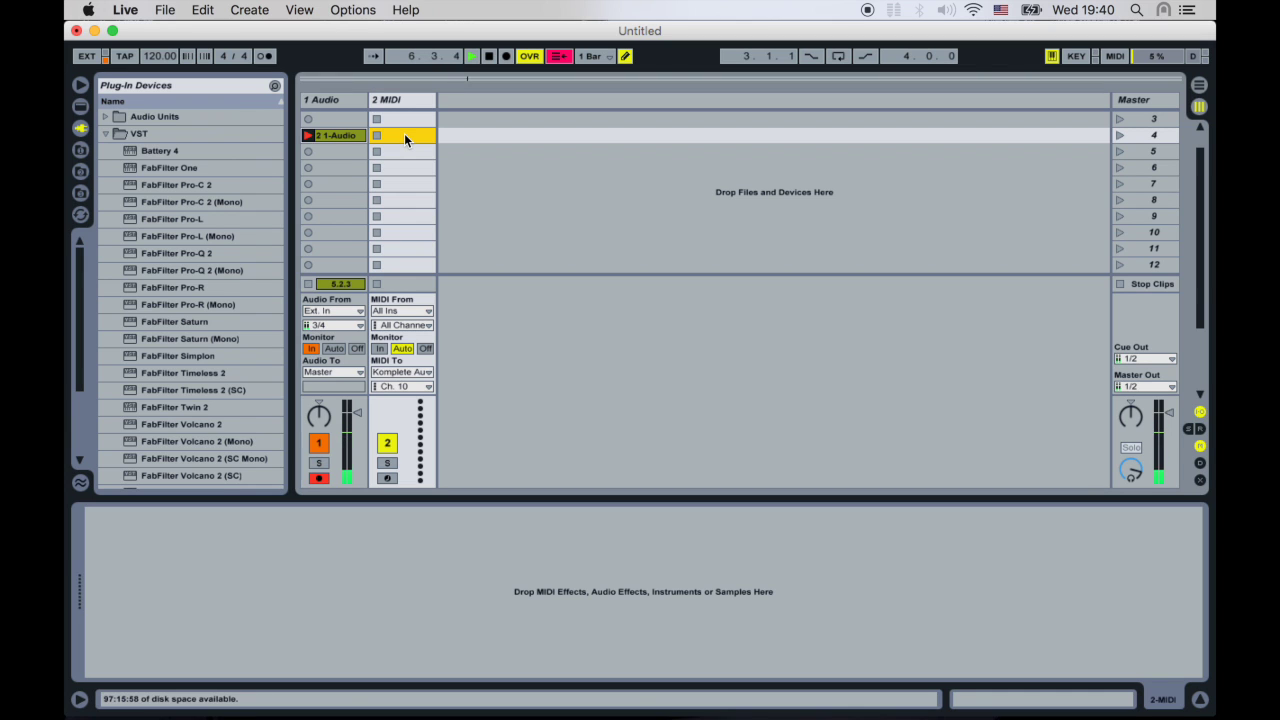
double_click(404, 135)
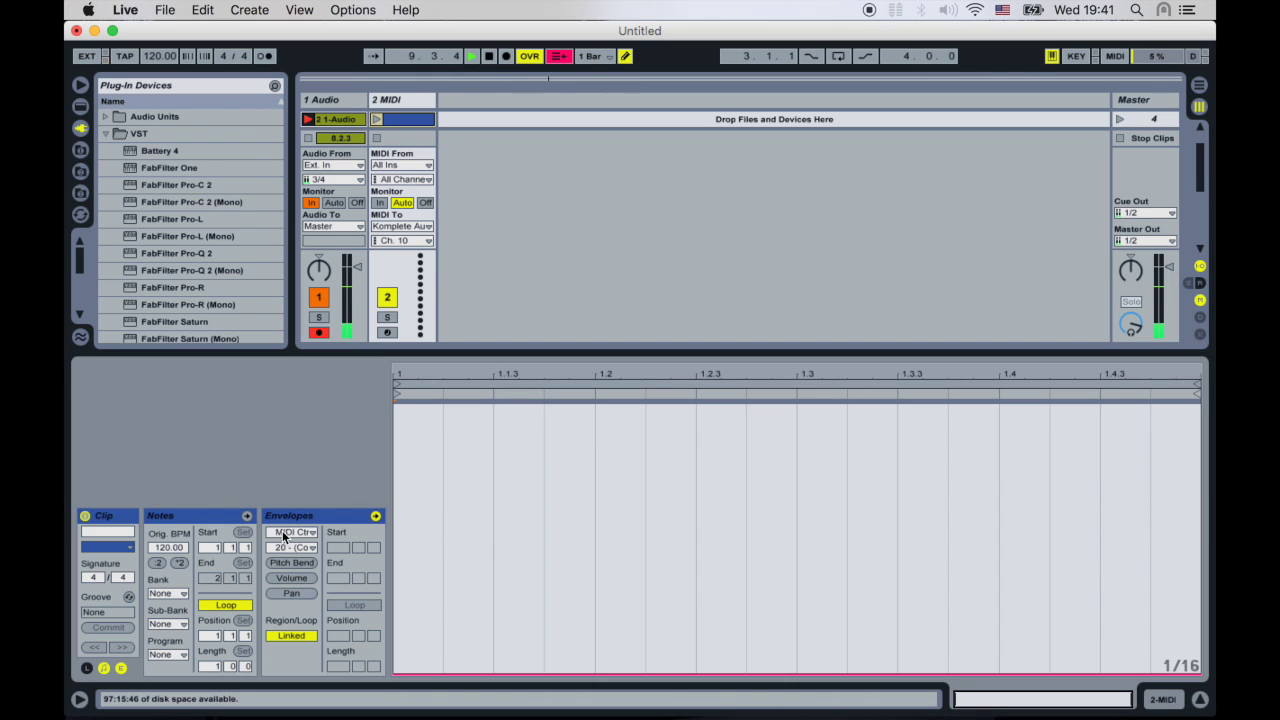
Step: Show the clip's envelope editor and switch its target from controller 20 to controller 58
left_click(121, 668)
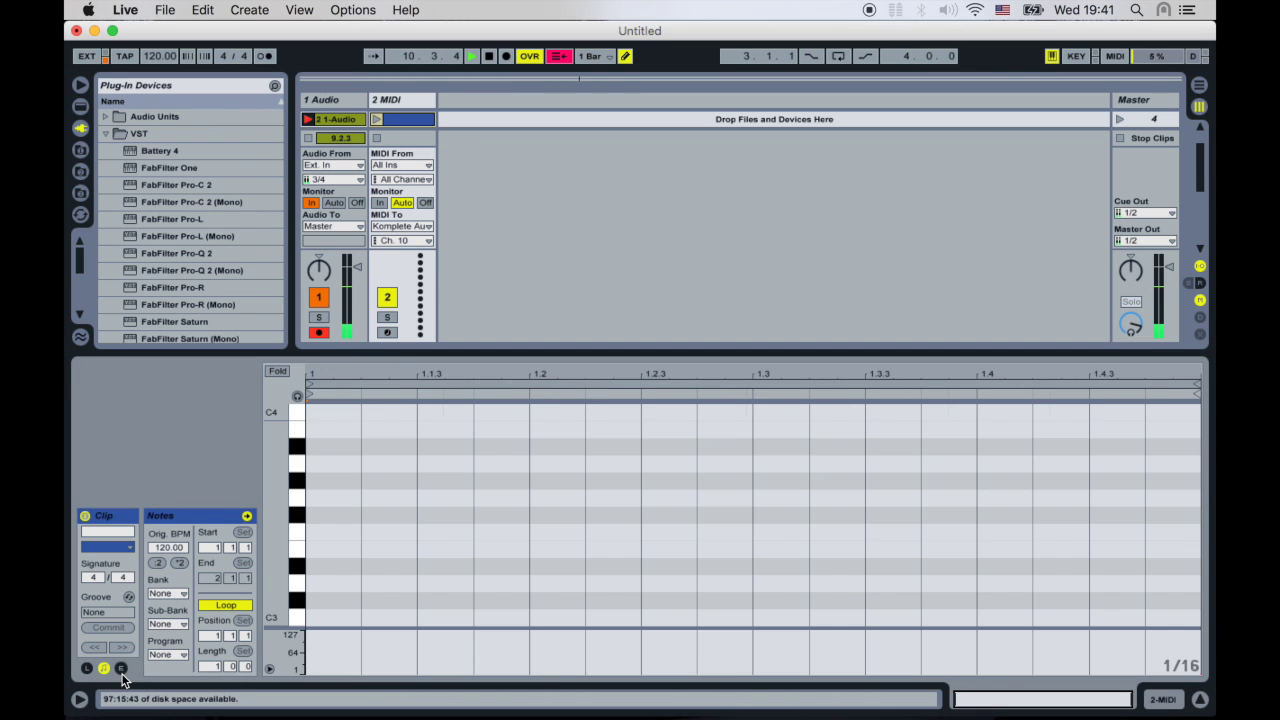
left_click(121, 670)
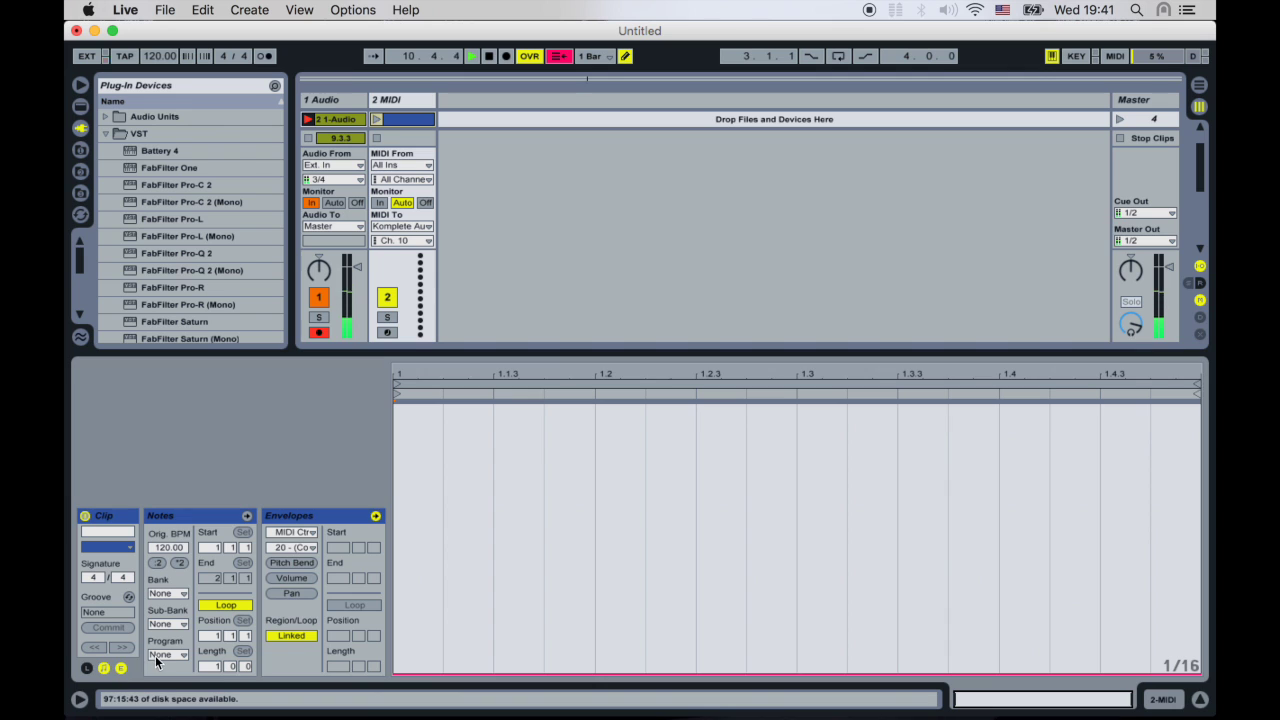
left_click(300, 547)
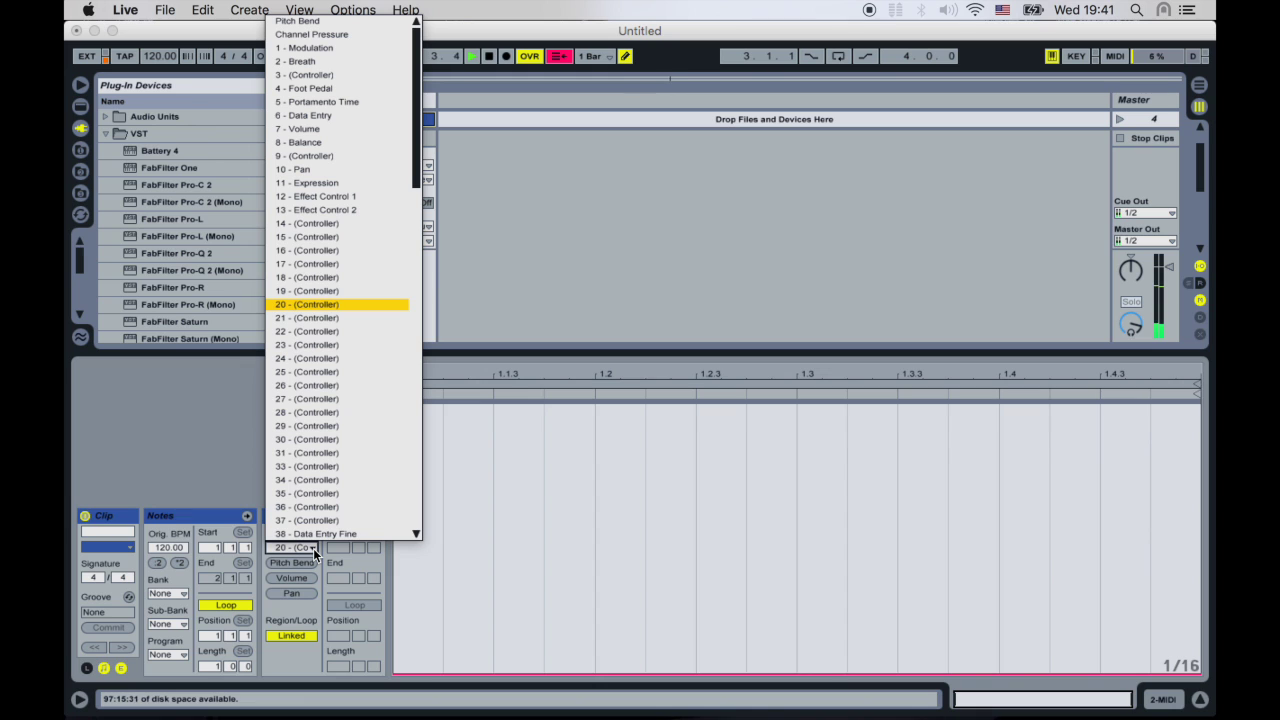
scroll(357, 332, "down", 4)
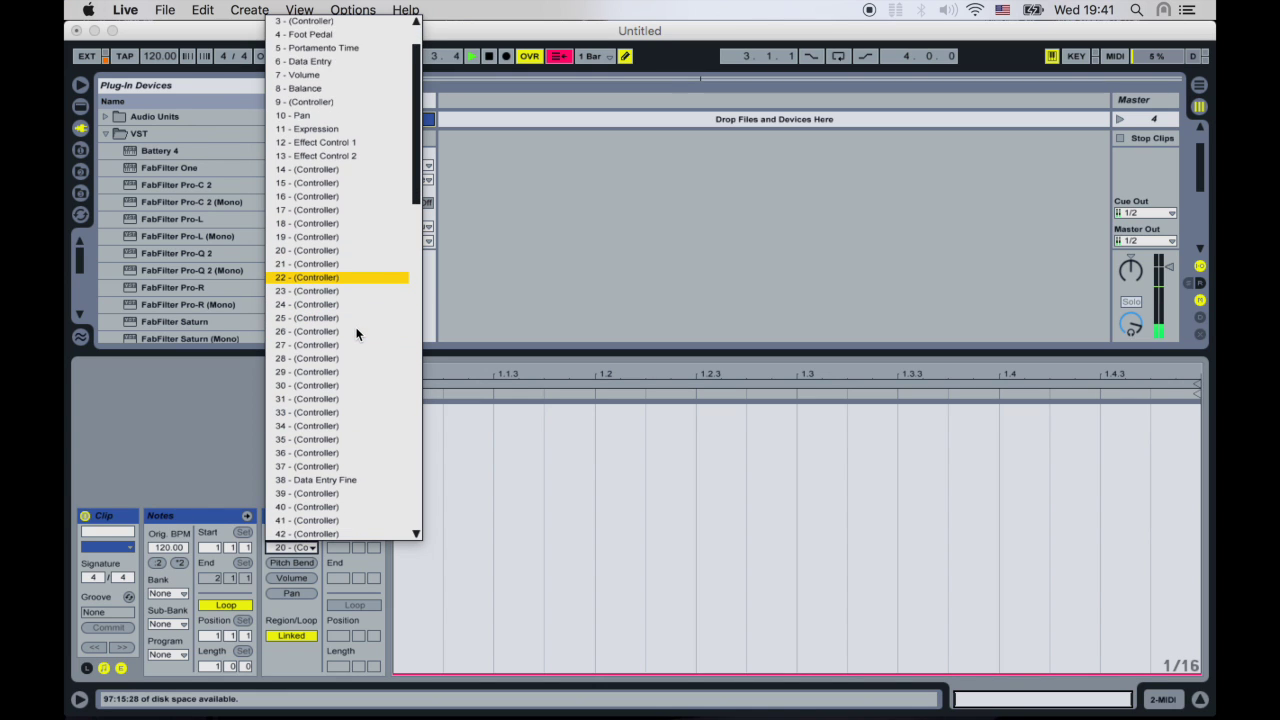
scroll(356, 333, "down", 4)
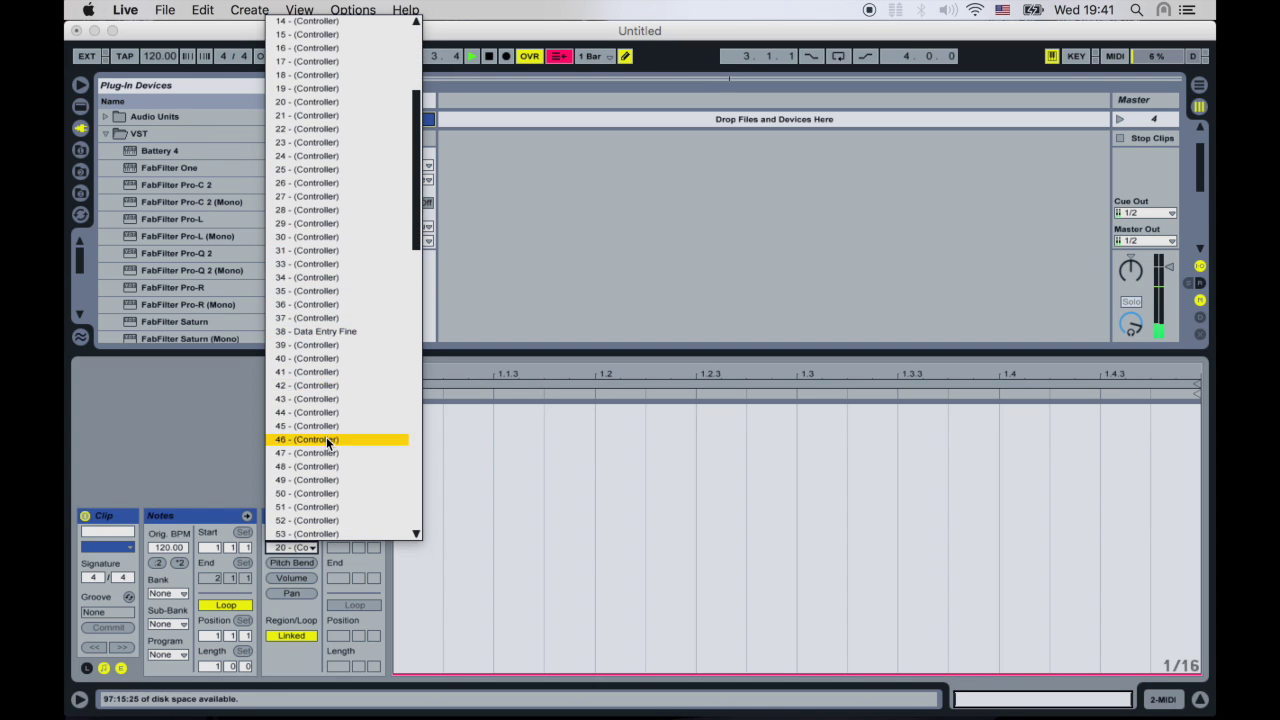
scroll(326, 437, "down", 3)
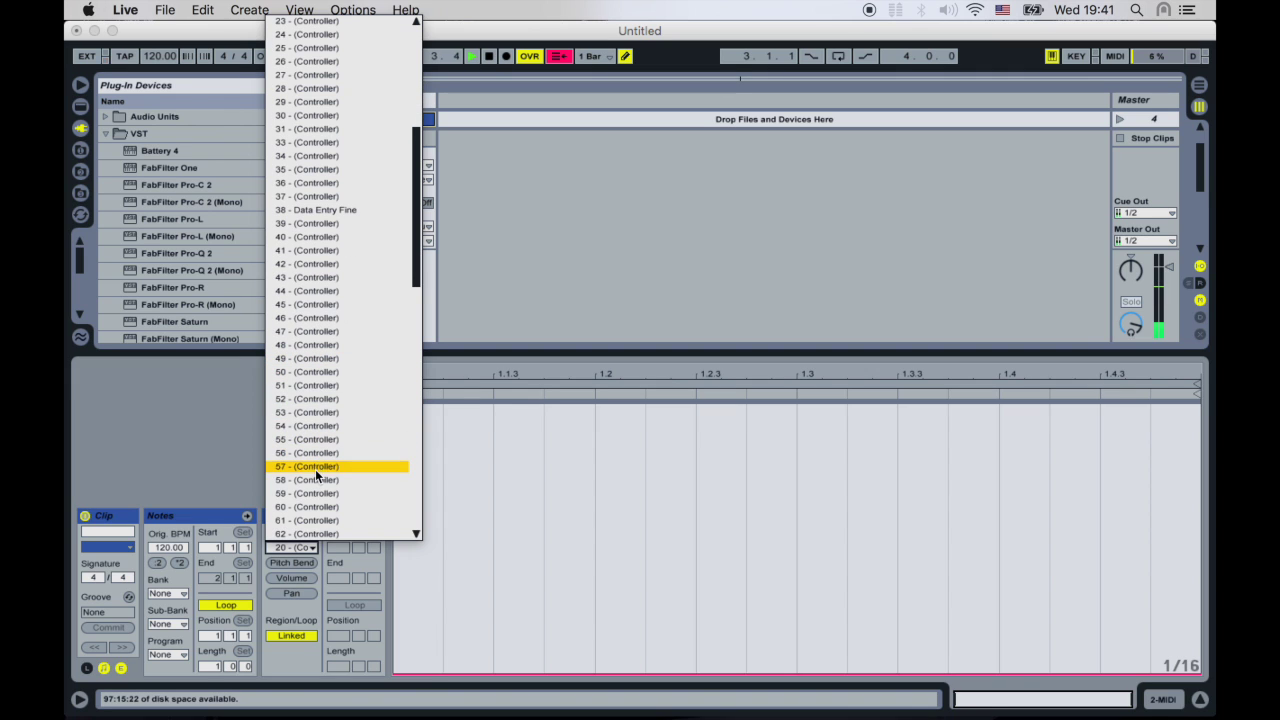
left_click(329, 480)
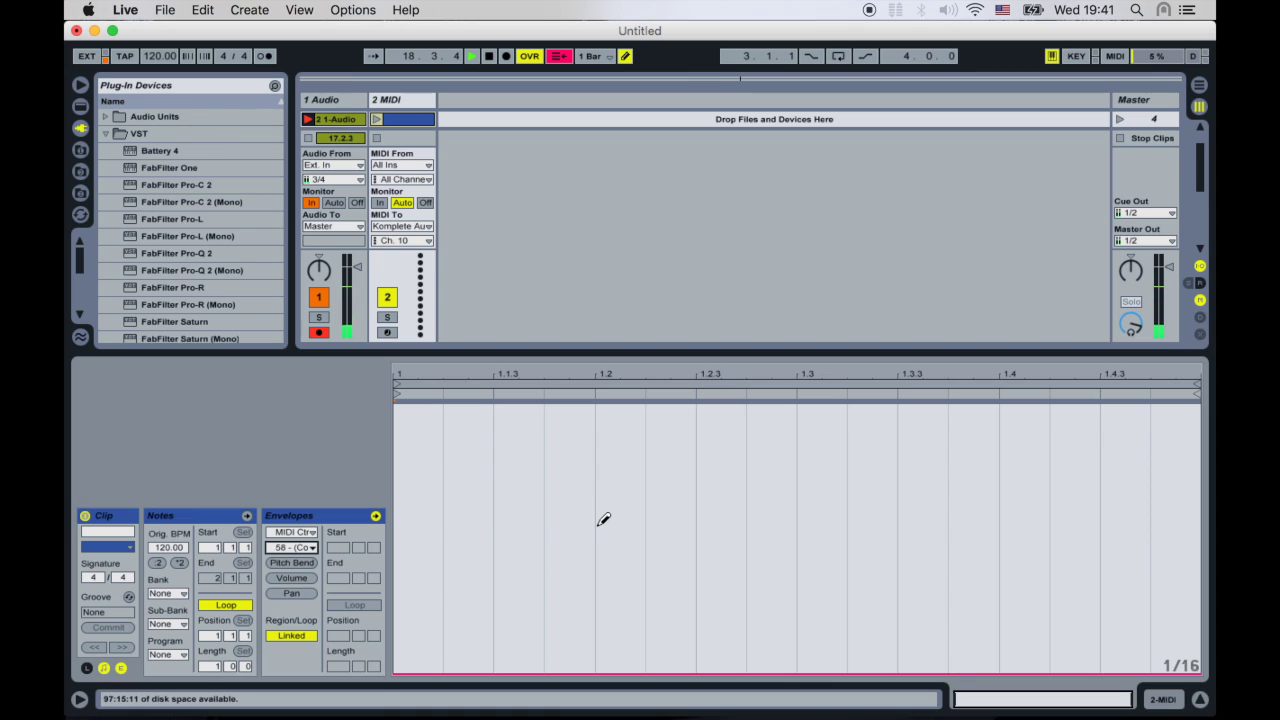
Step: Draw CC 58 envelope steps at values around 40, 88 and 54
left_click(580, 589)
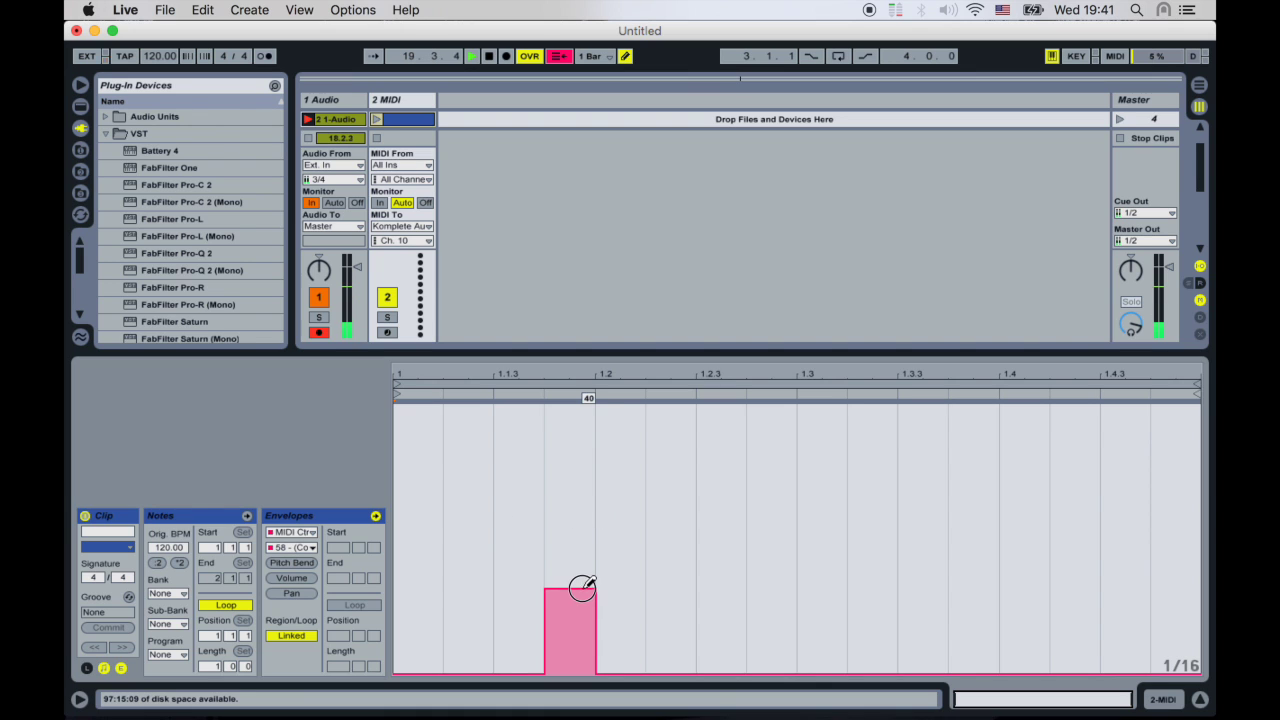
mouse_move(583, 589)
left_mouse_down()
mouse_move(590, 458)
mouse_move(604, 481)
mouse_move(602, 528)
left_mouse_up()
left_click(984, 558)
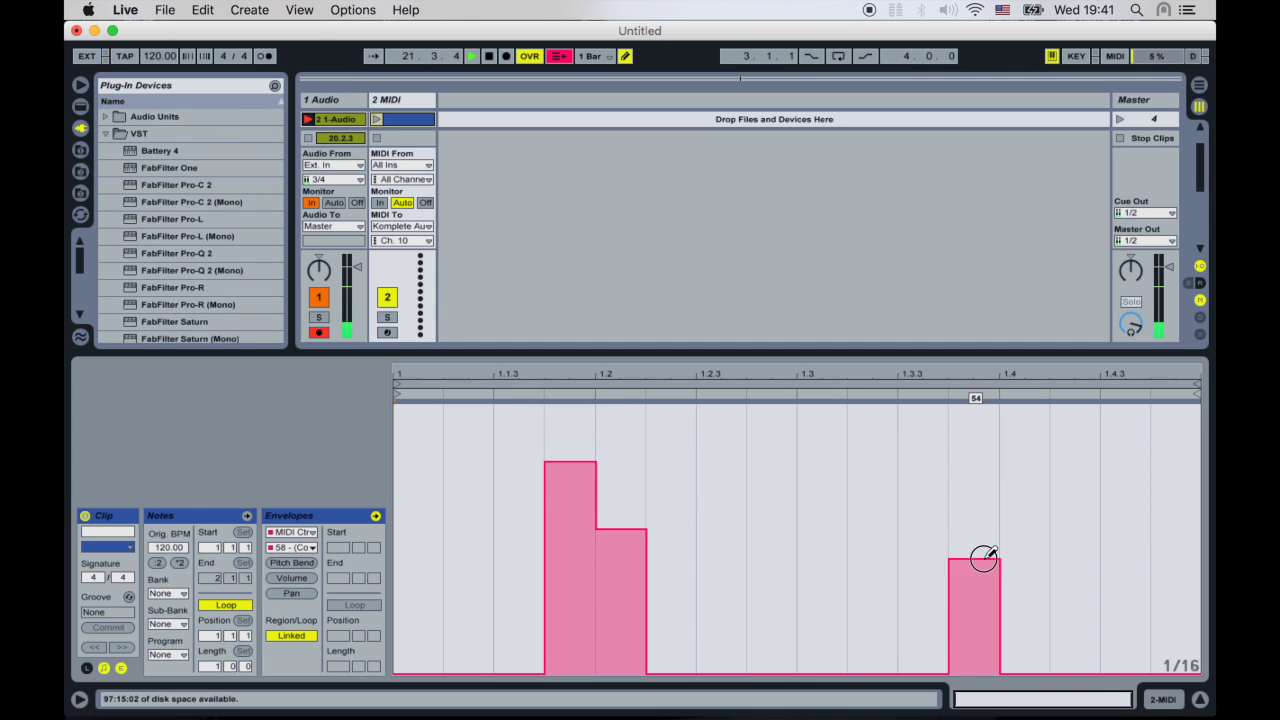
mouse_move(984, 558)
left_mouse_down()
mouse_move(980, 600)
mouse_move(1015, 631)
left_mouse_up()
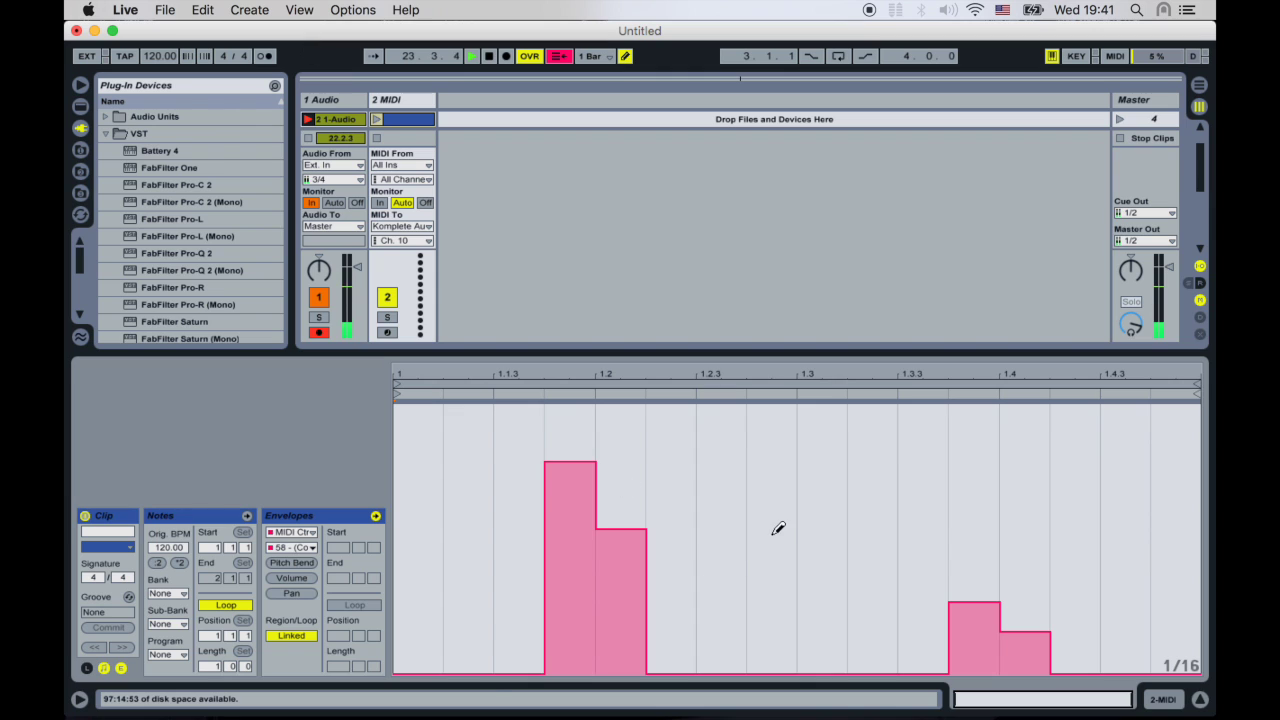
Step: With the clip playing, raise the 1.3.4 step to 127, lift the next step to mid height, and lower the early steps
left_click(377, 120)
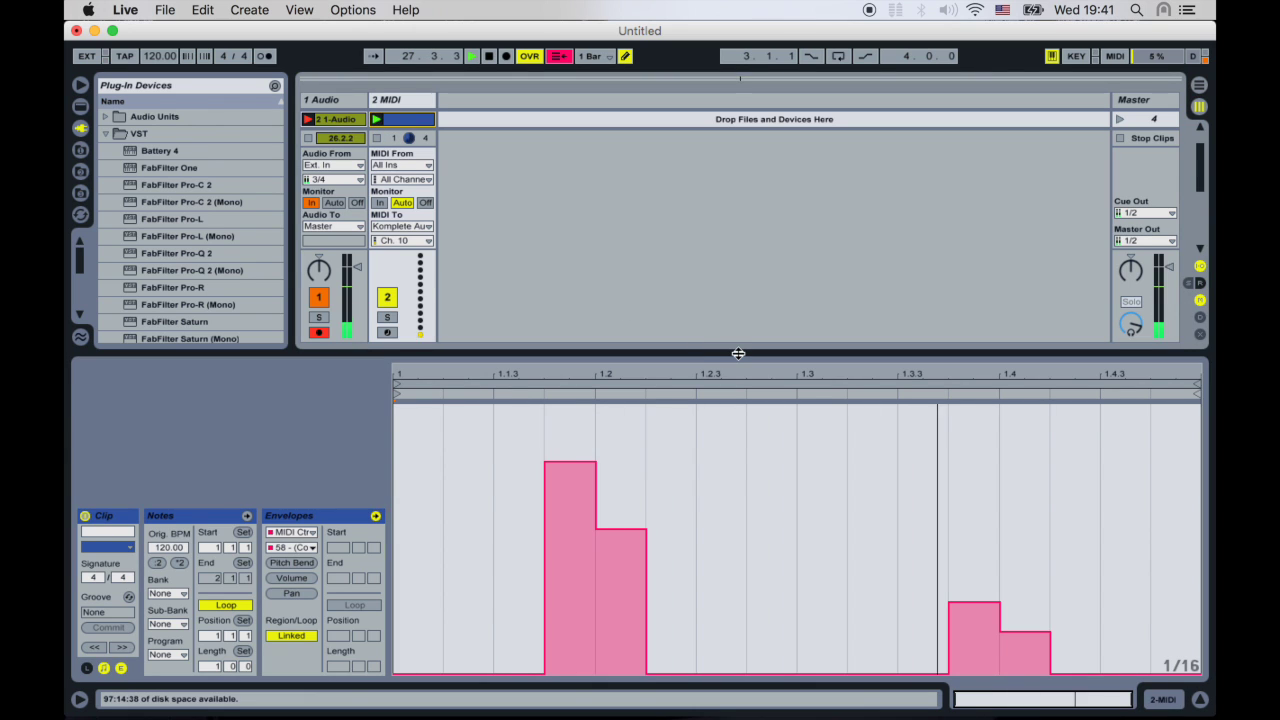
left_click_drag(966, 409, 979, 378)
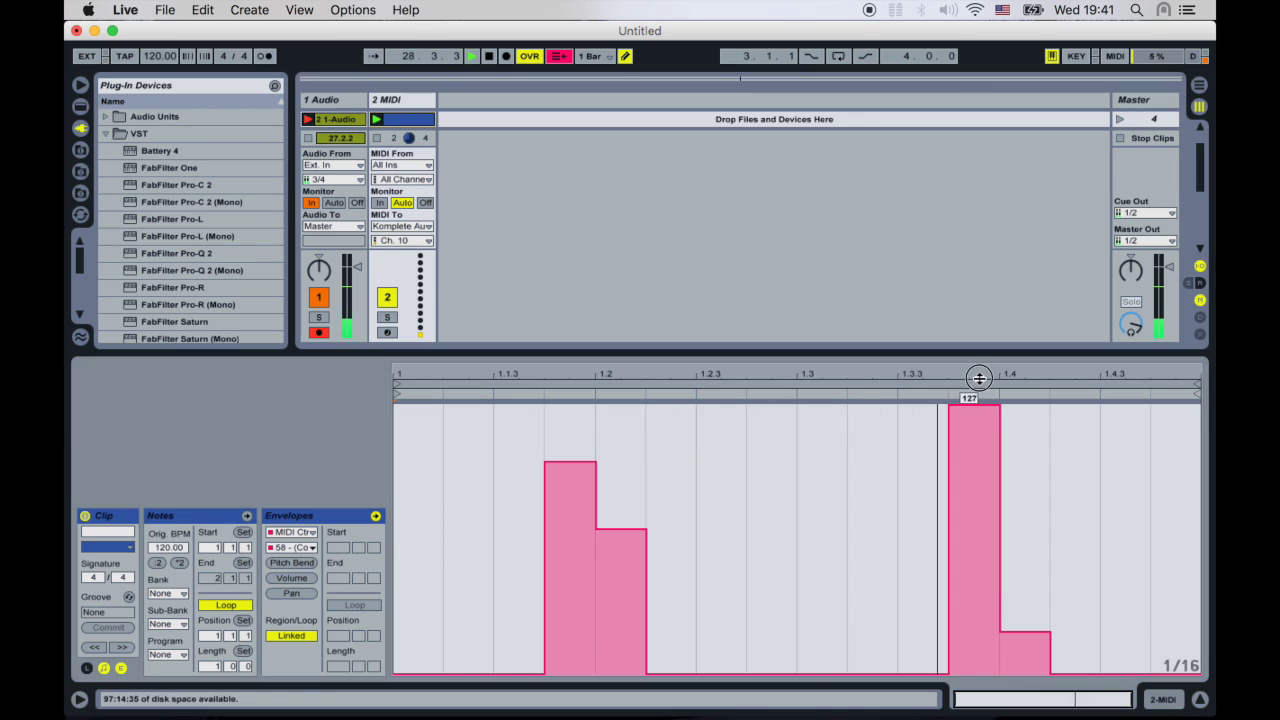
mouse_move(1023, 471)
left_mouse_down()
mouse_move(1014, 451)
mouse_move(1026, 441)
left_mouse_up()
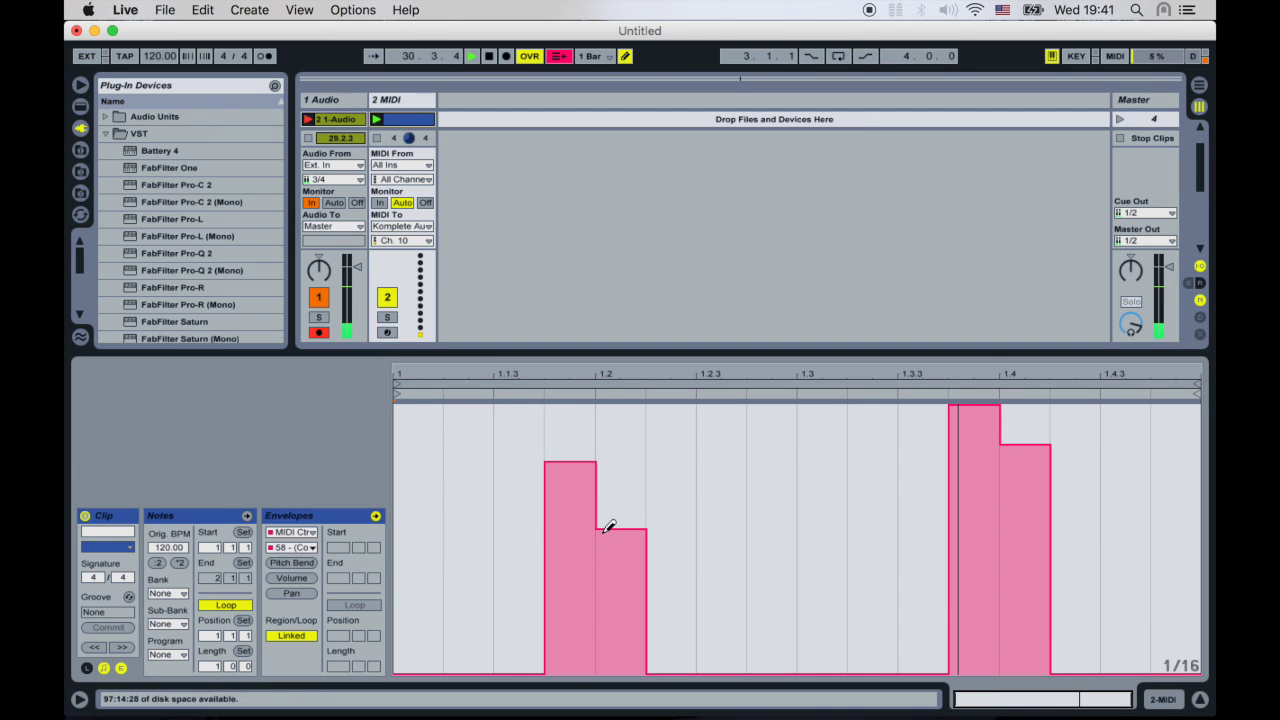
mouse_move(575, 464)
left_mouse_down()
mouse_move(580, 528)
mouse_move(640, 599)
left_mouse_up()
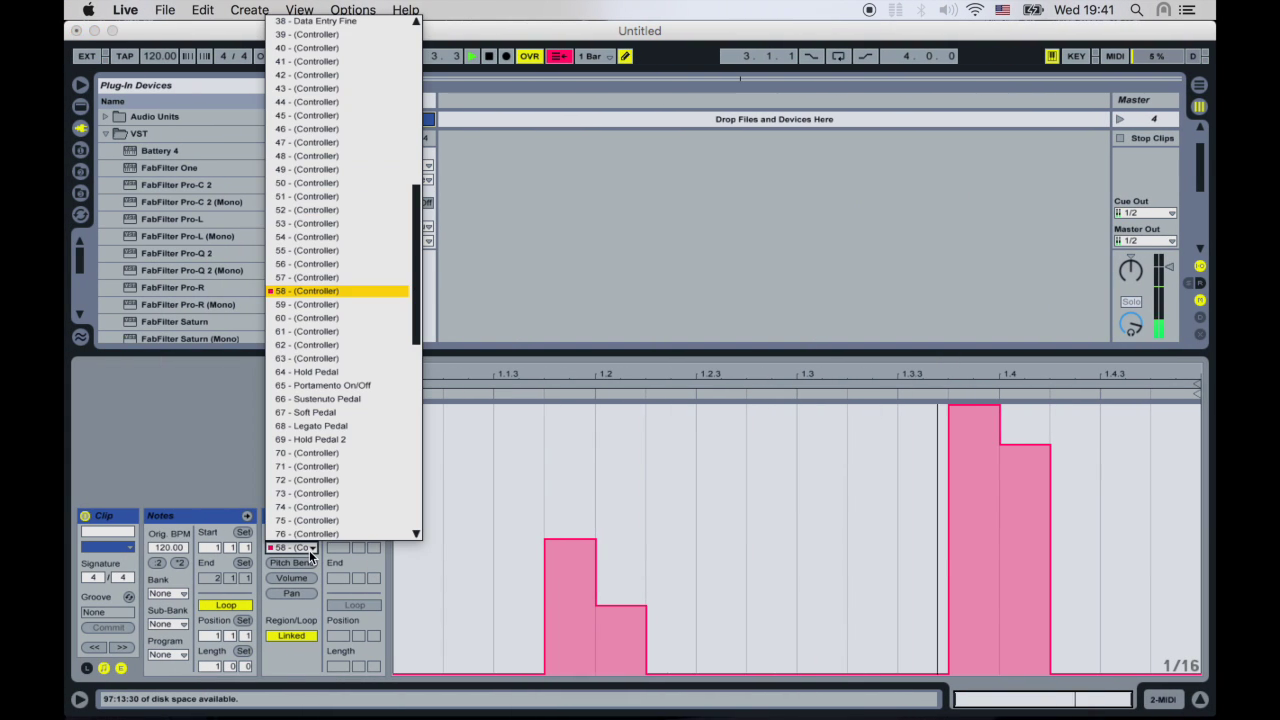
Step: Switch the envelope to controller 20 and draw steps at beats 1 (about 112), 1.2, 1.3 (full height) and 1.4 (low)
scroll(323, 232, "up", 7)
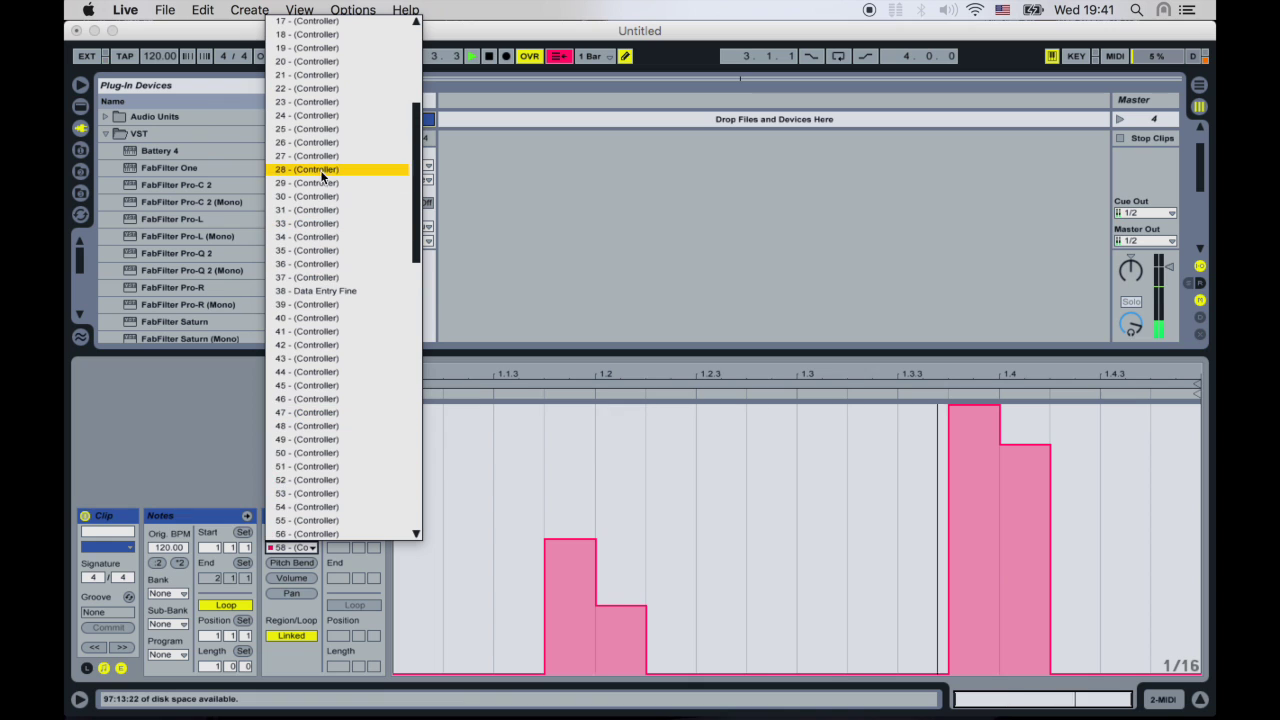
left_click(308, 61)
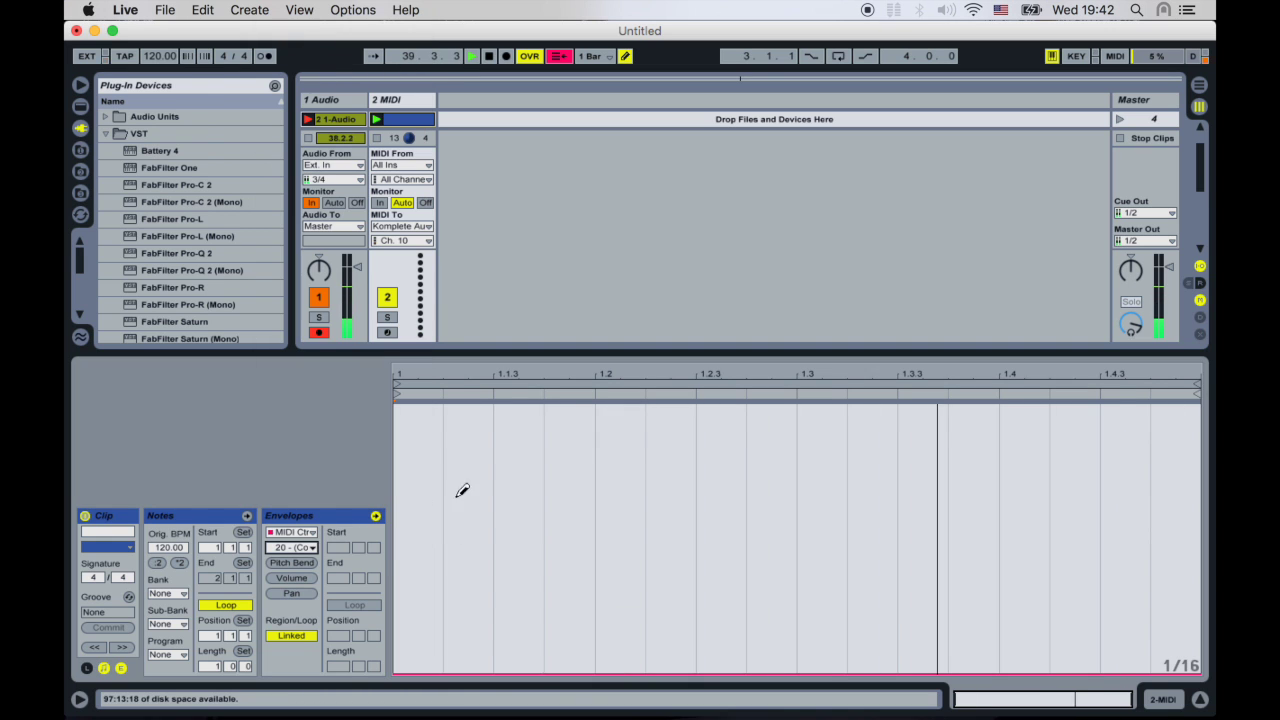
left_click(409, 418)
left_click(410, 434)
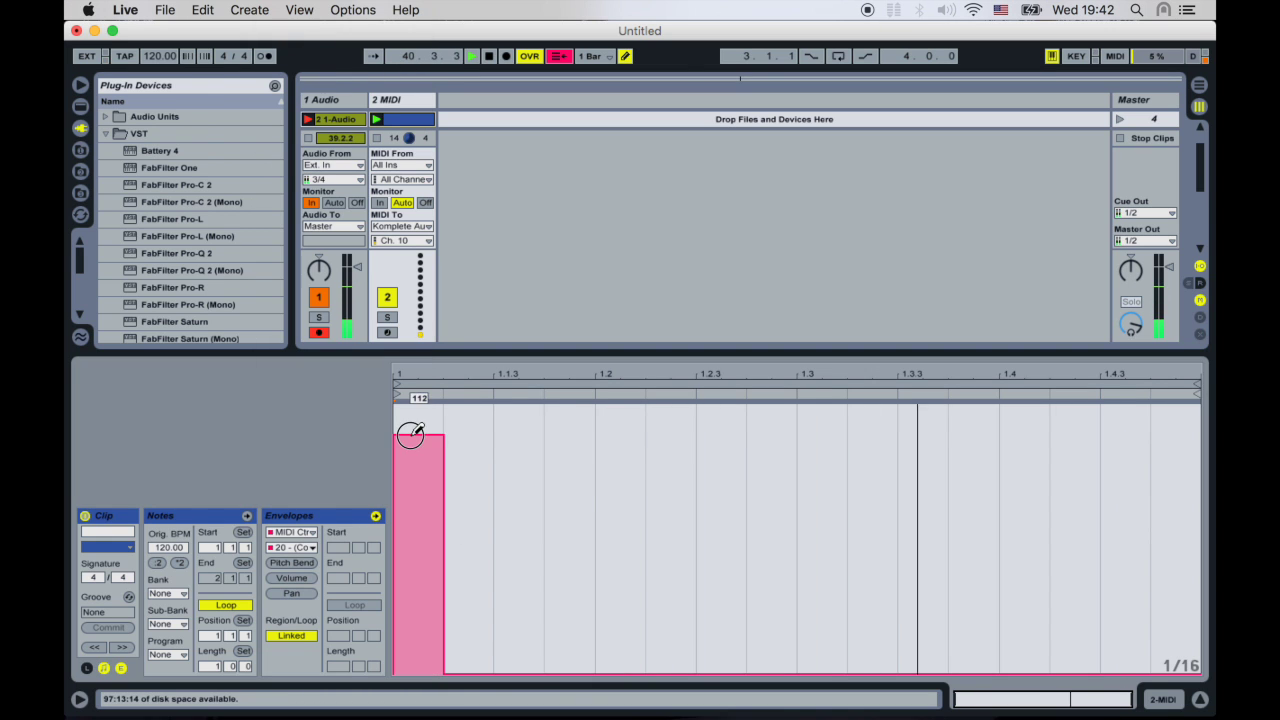
left_click_drag(410, 434, 418, 452)
left_click(605, 503)
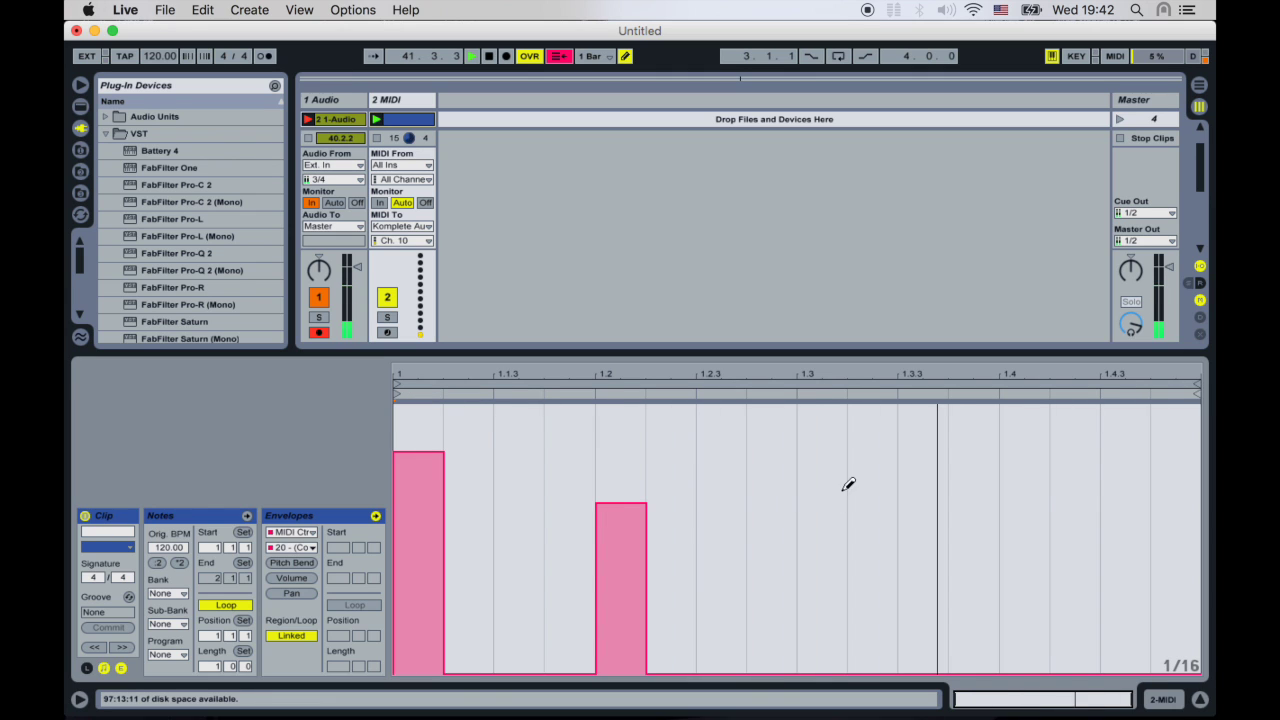
left_click_drag(824, 424, 822, 398)
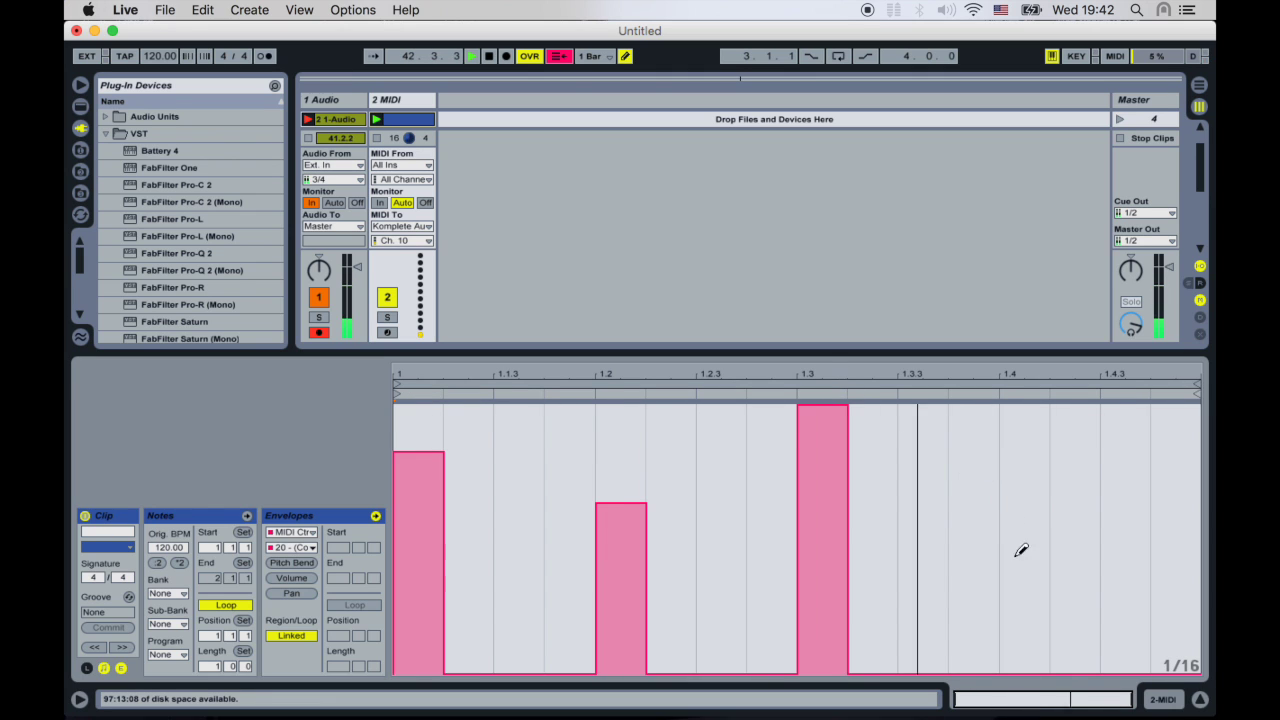
left_click_drag(1021, 550, 1020, 590)
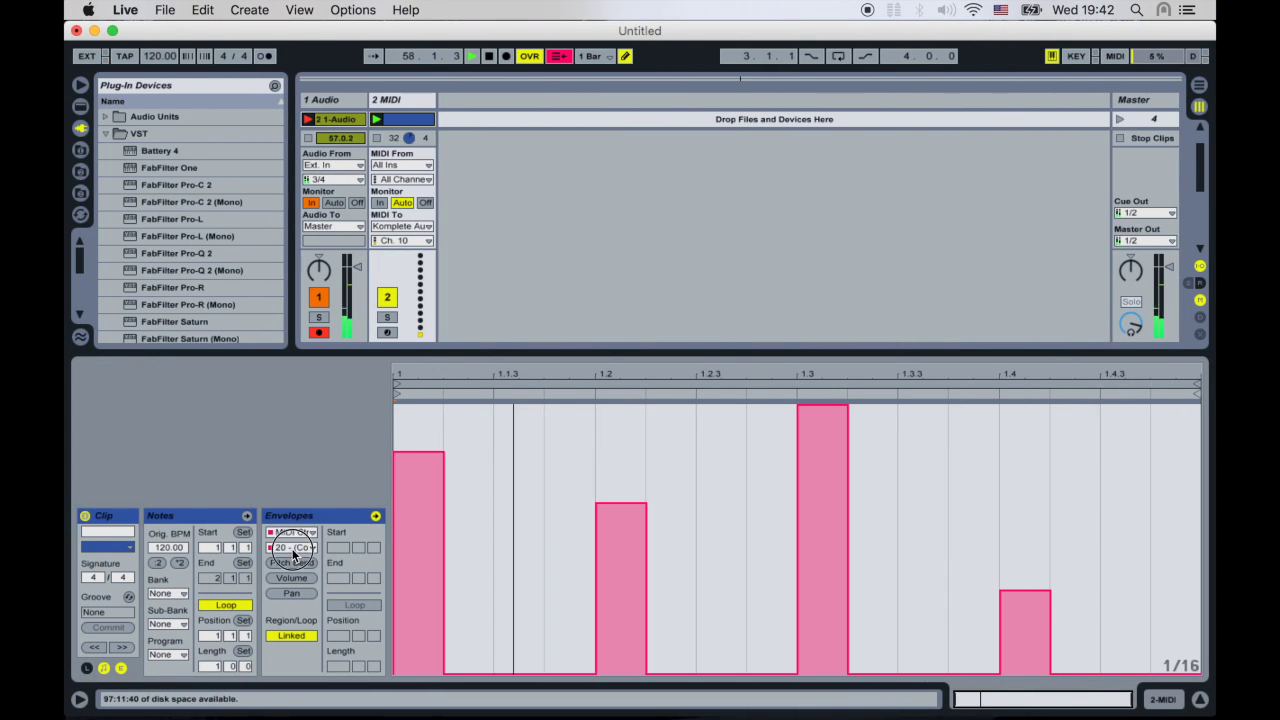
Step: Switch the clip's envelope target to controller 52
left_click(291, 547)
scroll(333, 480, "down", 6)
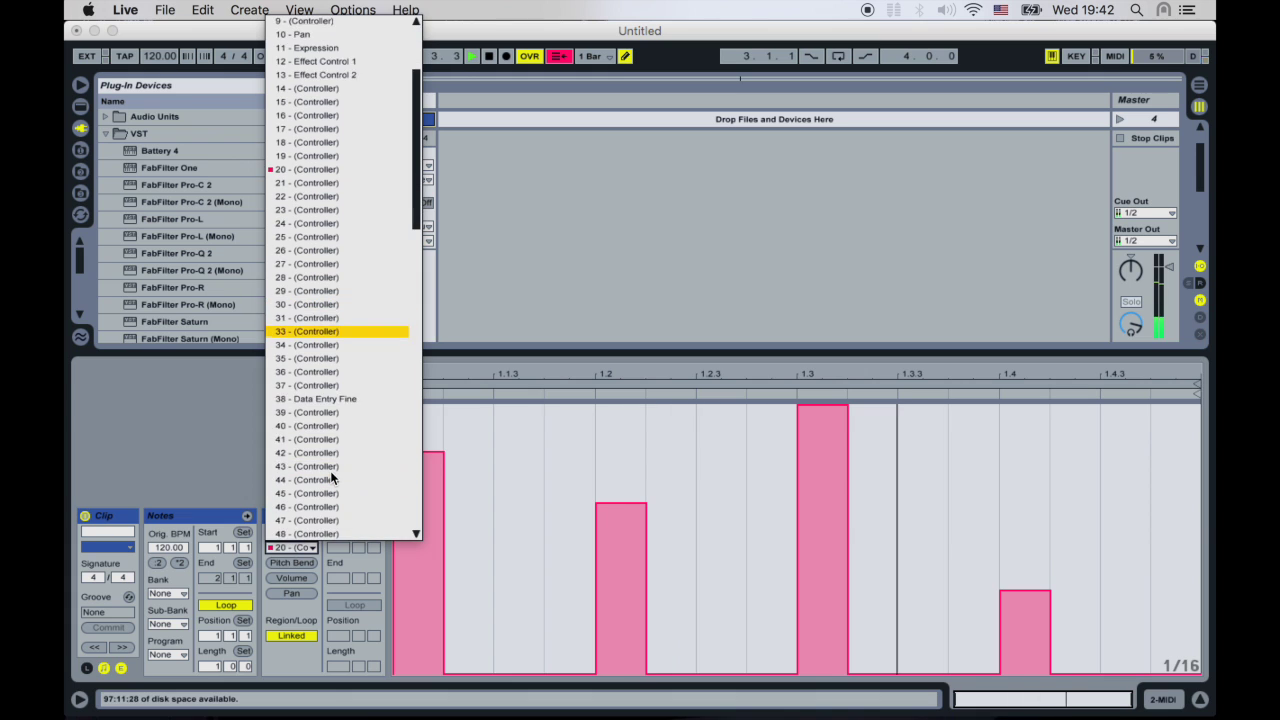
left_click(311, 444)
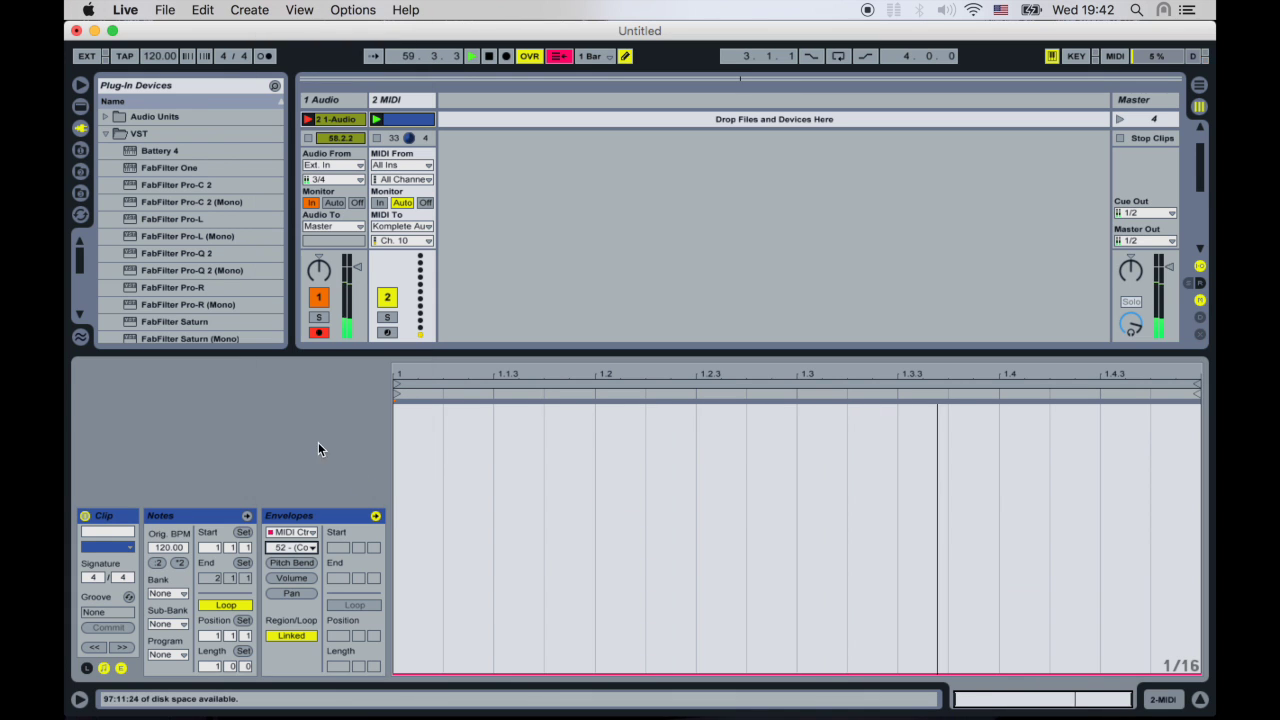
Step: Draw CC 52 steps across the bar, low at 1.1.3 and tall near 1.2.2 and 1.4
left_click_drag(420, 582, 422, 474)
mouse_move(512, 540)
left_mouse_down()
mouse_move(507, 520)
mouse_move(520, 614)
left_mouse_up()
left_click_drag(660, 480, 678, 410)
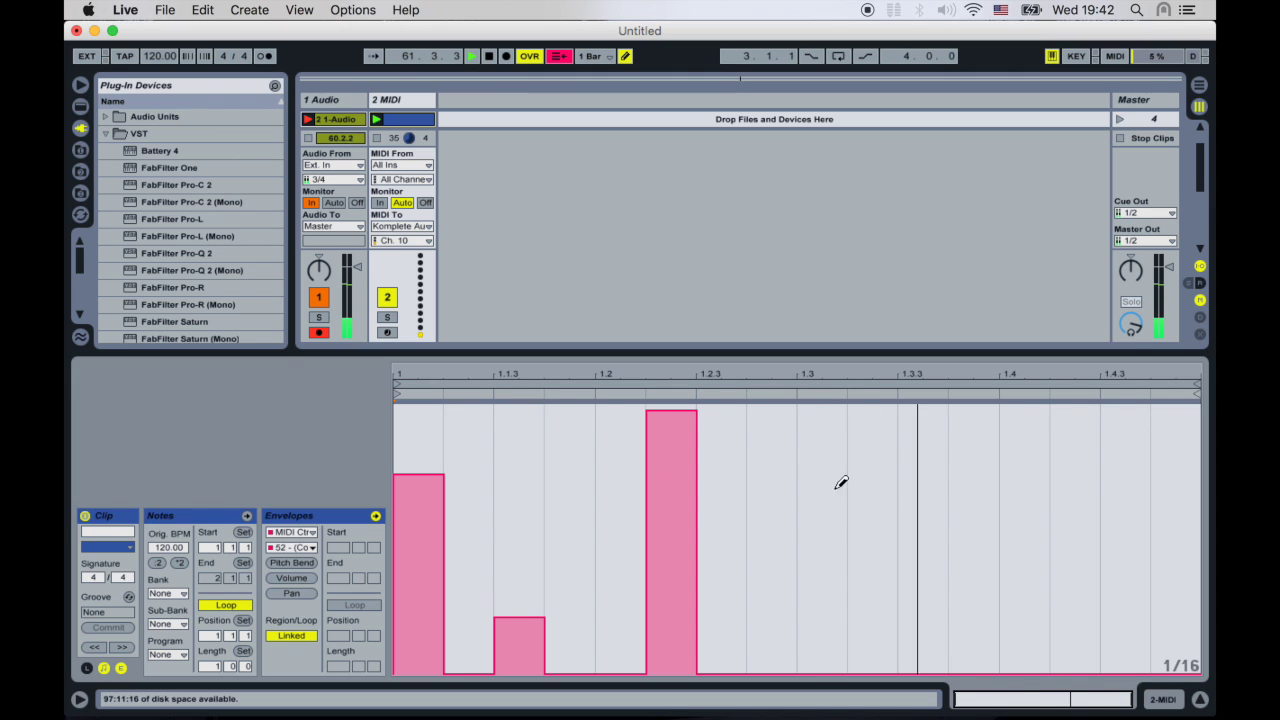
left_click_drag(852, 515, 834, 551)
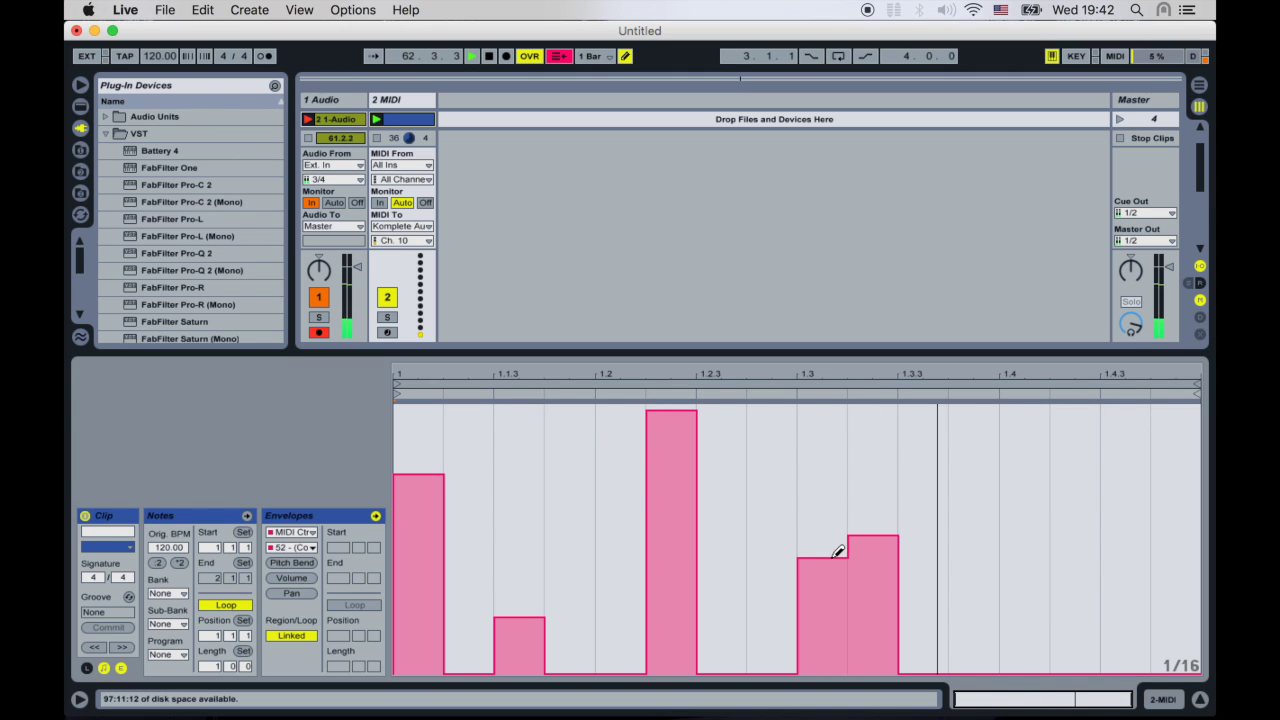
mouse_move(962, 495)
left_mouse_down()
mouse_move(990, 460)
mouse_move(1089, 410)
left_mouse_up()
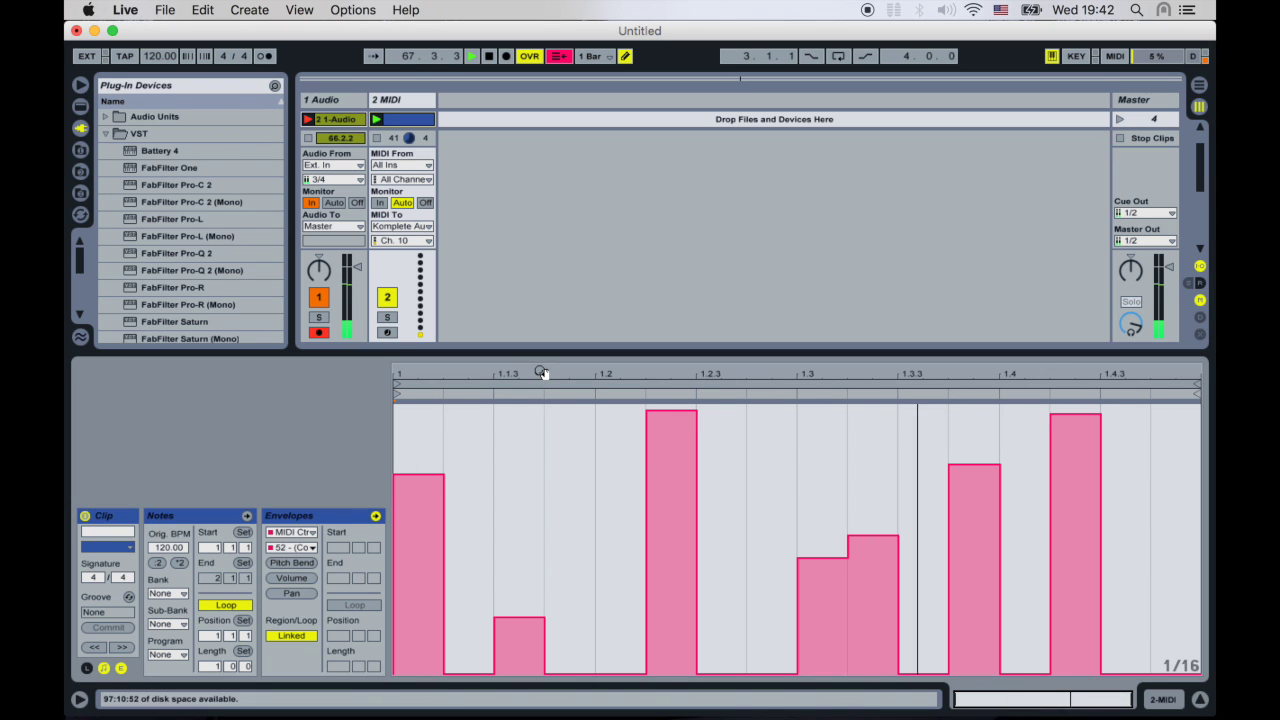
Step: Switch the detail view from Clip View to Device View with Shift+Tab
key("shift+Tab")
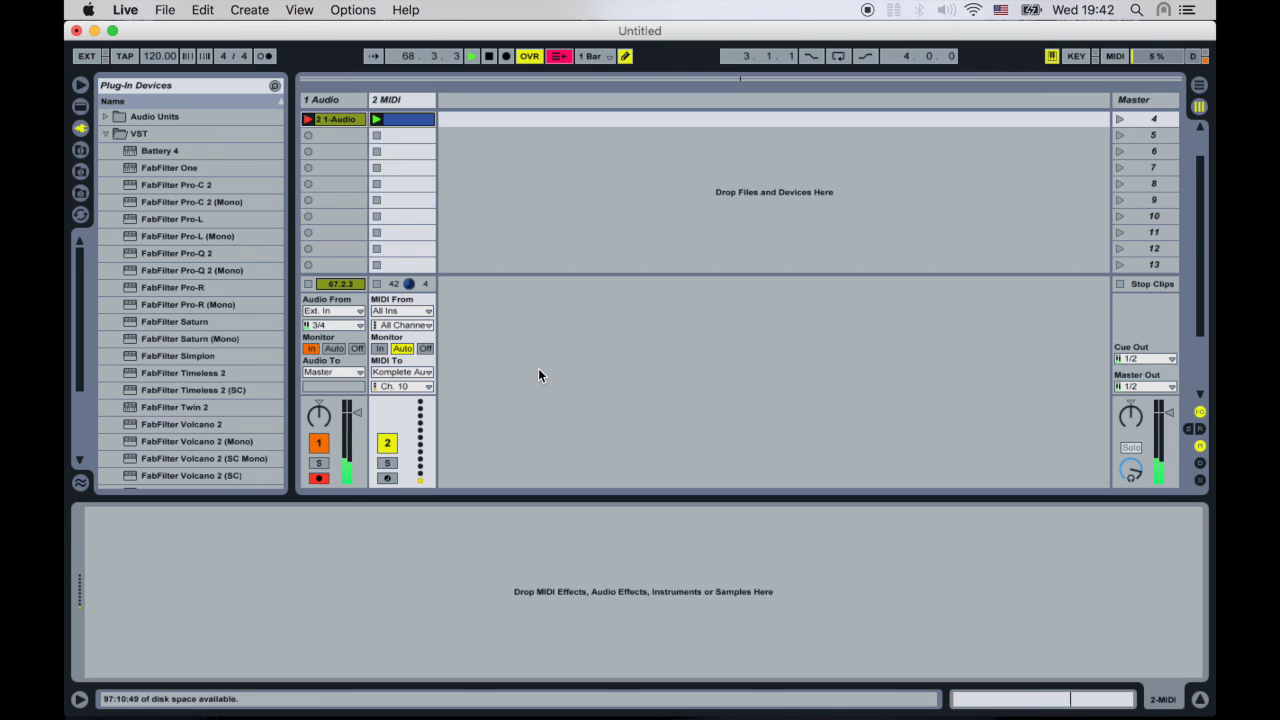